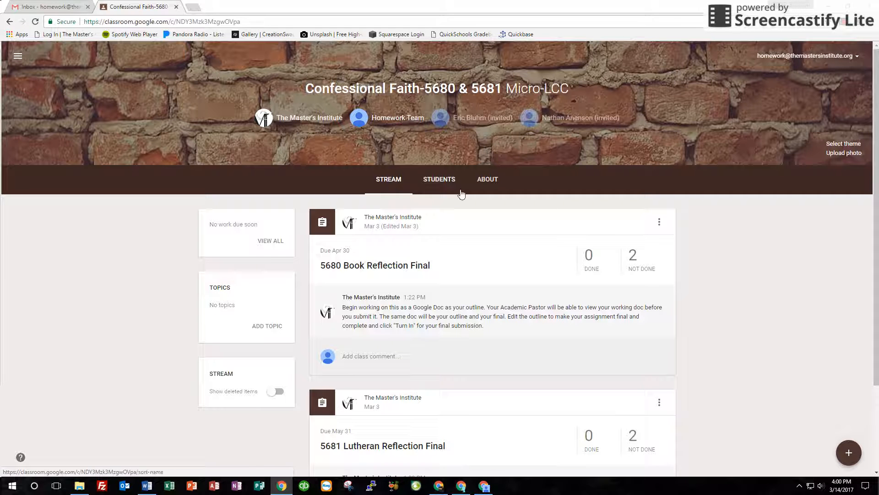
# Step: Look over the posted assignments and their class comments in the Confessional Faith-5680 & 5681 stream
pyautogui.scroll(-1, 705, 263)
pyautogui.scroll(-1, 705, 263)
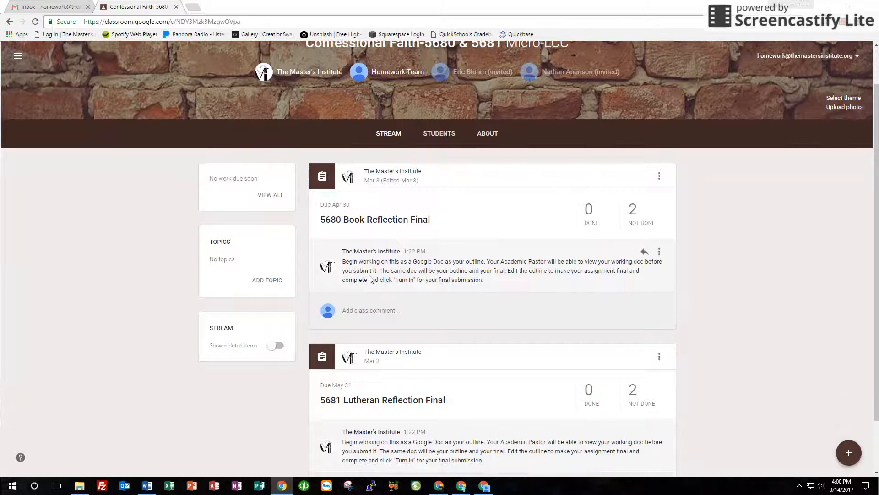
pyautogui.scroll(1, 728, 326)
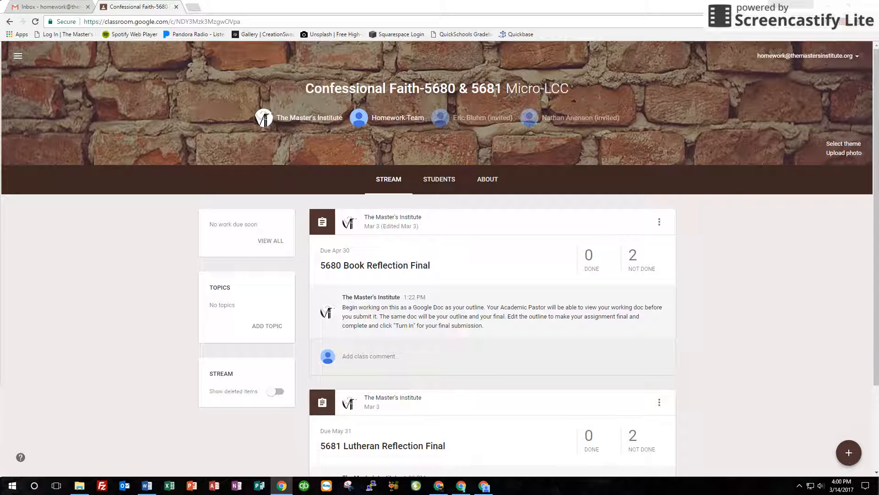
pyautogui.scroll(-2, 457, 271)
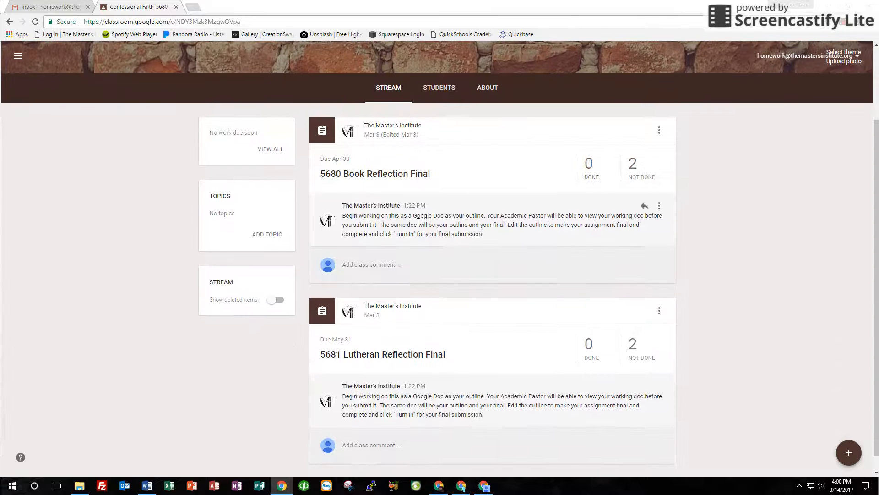
pyautogui.scroll(2, 559, 347)
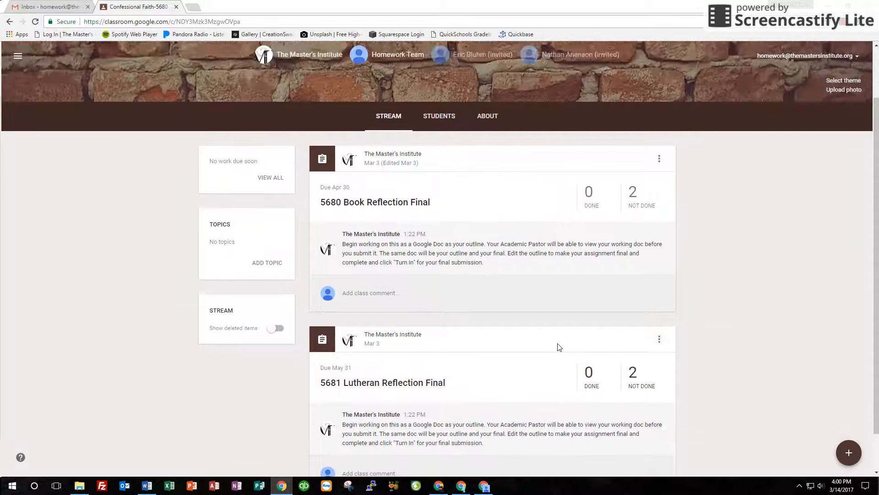
pyautogui.scroll(-1, 449, 366)
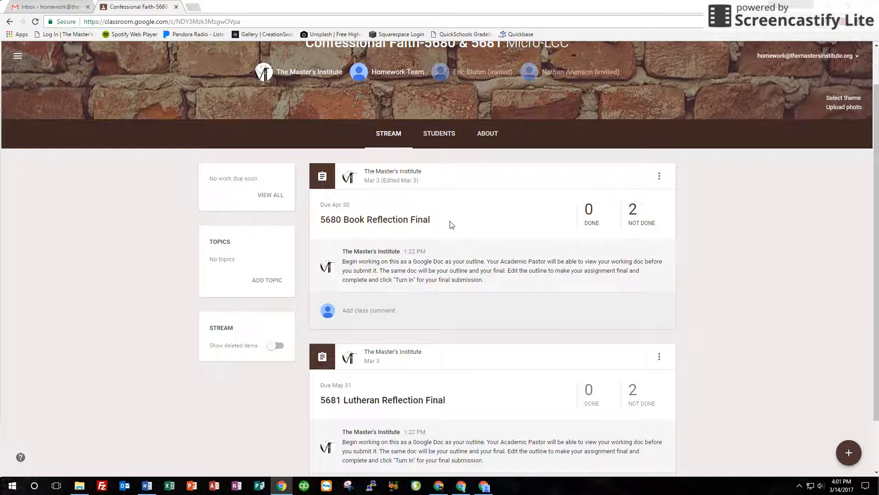
pyautogui.scroll(1, 487, 249)
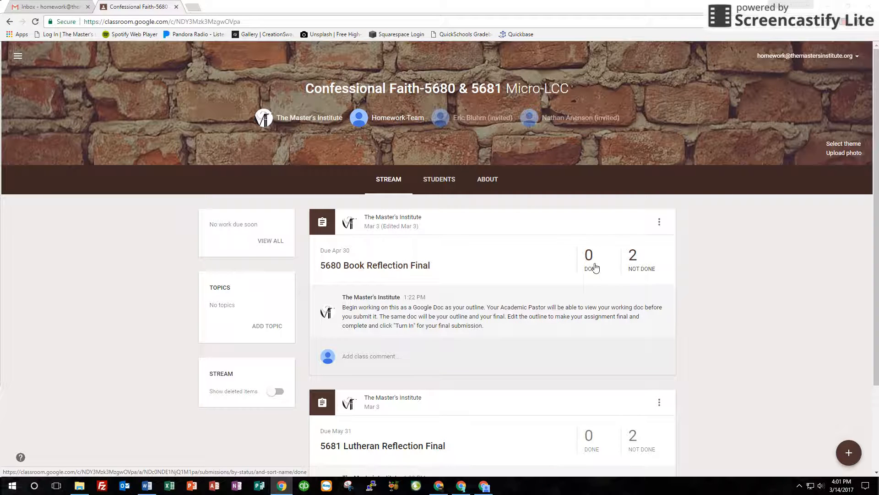
# Step: View the instructions and student work of the 5680 Book Reflection Final assignment, ending back in the class stream
pyautogui.click(372, 266)
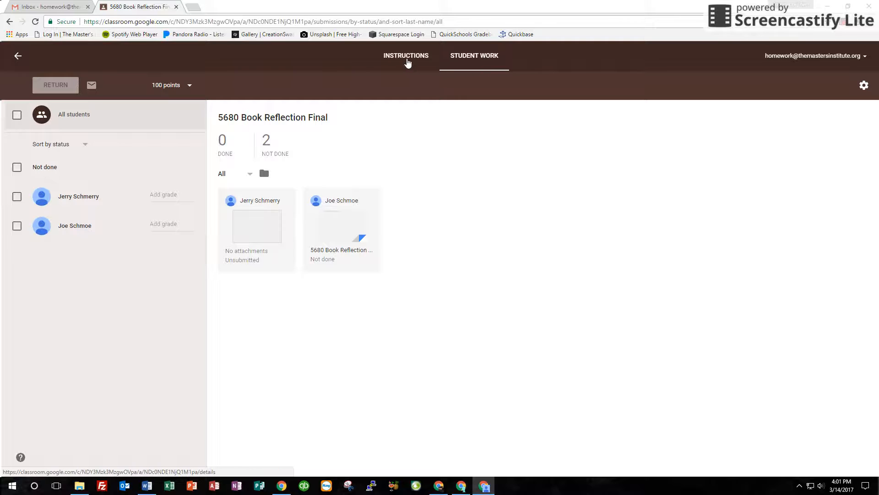
pyautogui.click(407, 61)
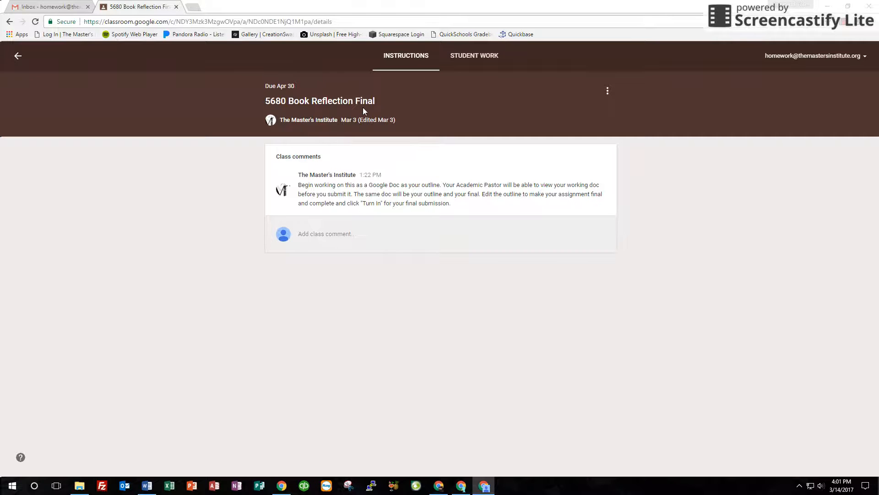
pyautogui.click(482, 62)
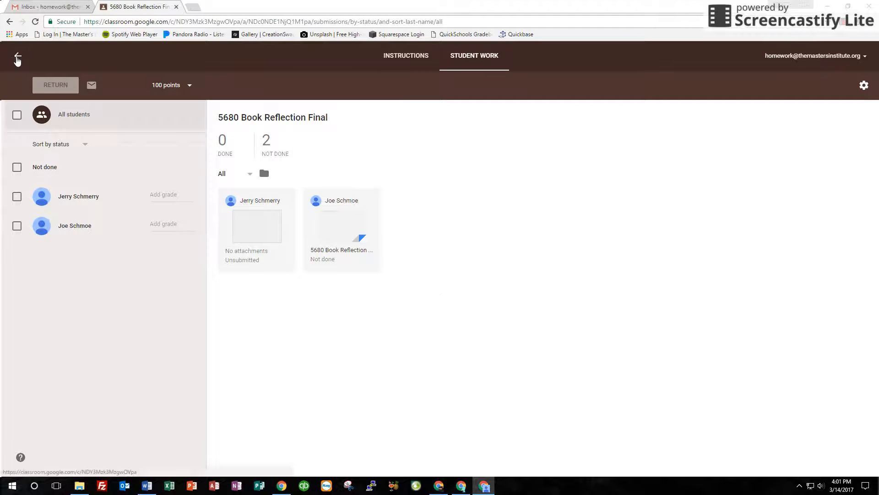
pyautogui.click(17, 59)
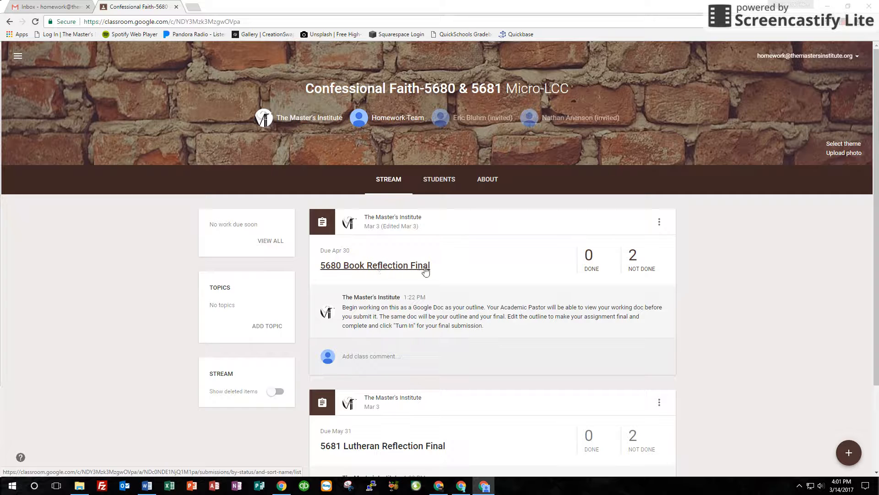
pyautogui.click(367, 270)
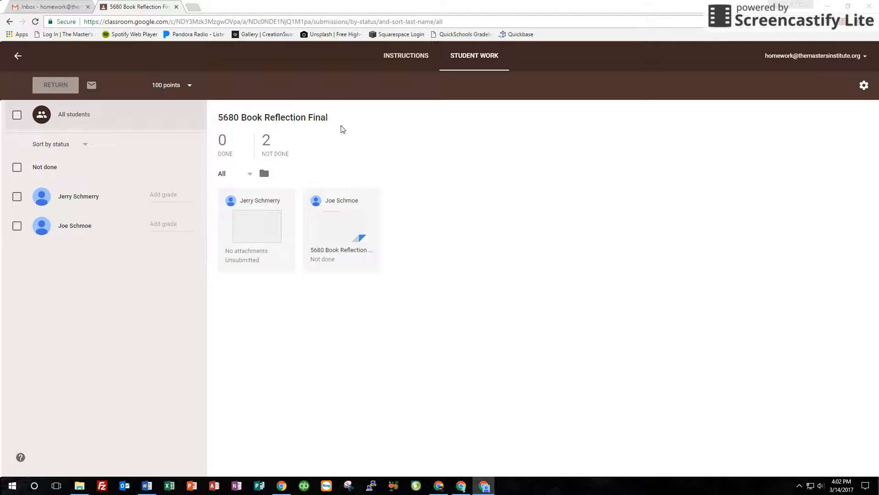
pyautogui.click(18, 56)
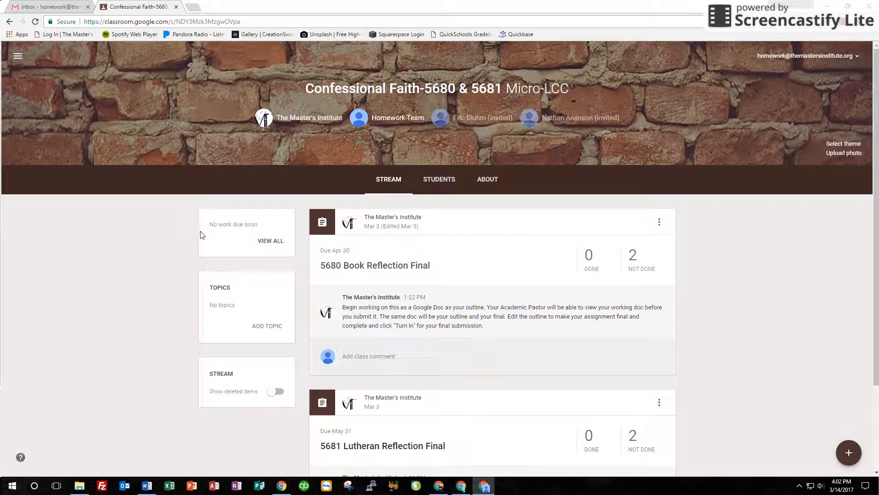
# Step: Open the teaching work overview, filter it to Confessional Faith-5680 & 5681, and check its reviewed and to-review lists
pyautogui.click(18, 58)
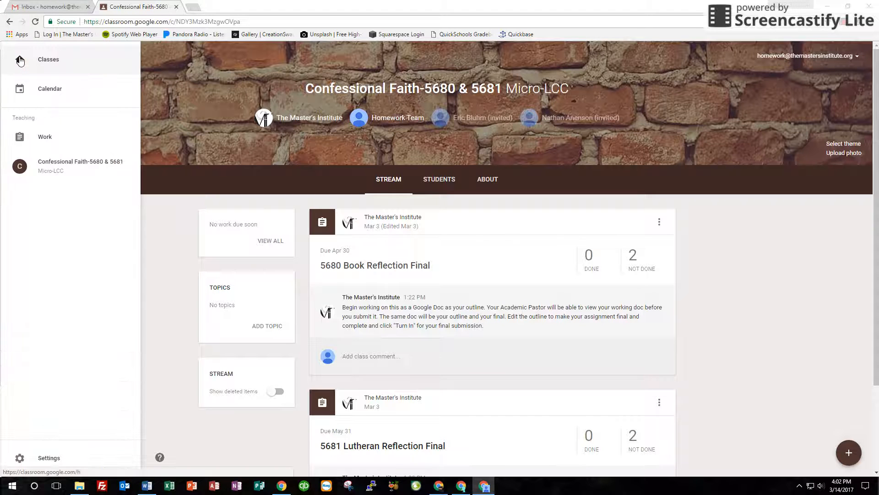
pyautogui.click(43, 141)
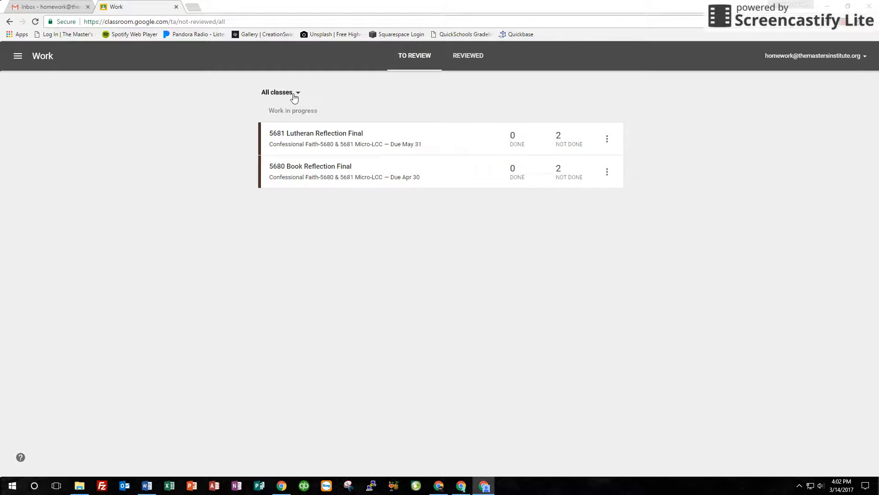
pyautogui.click(278, 93)
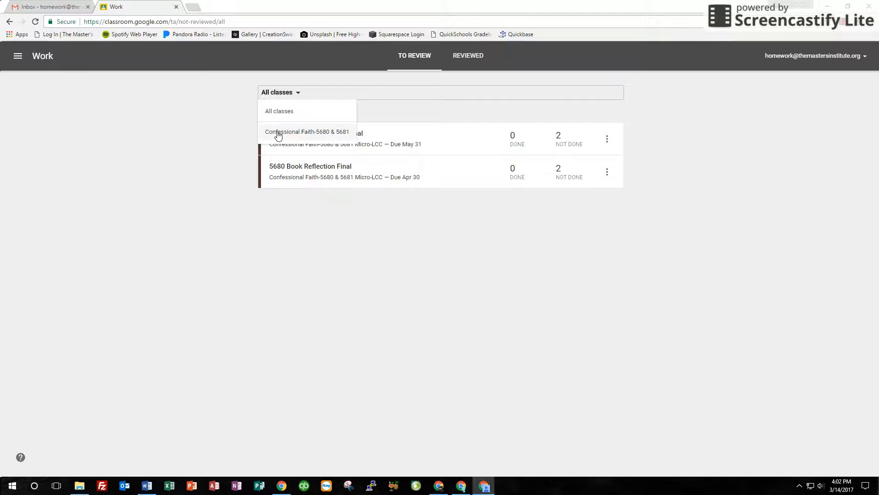
pyautogui.click(270, 134)
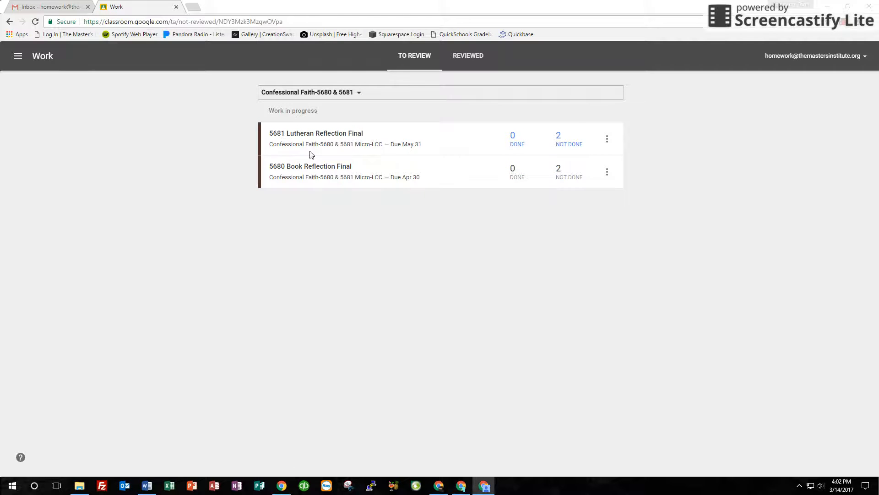
pyautogui.click(466, 56)
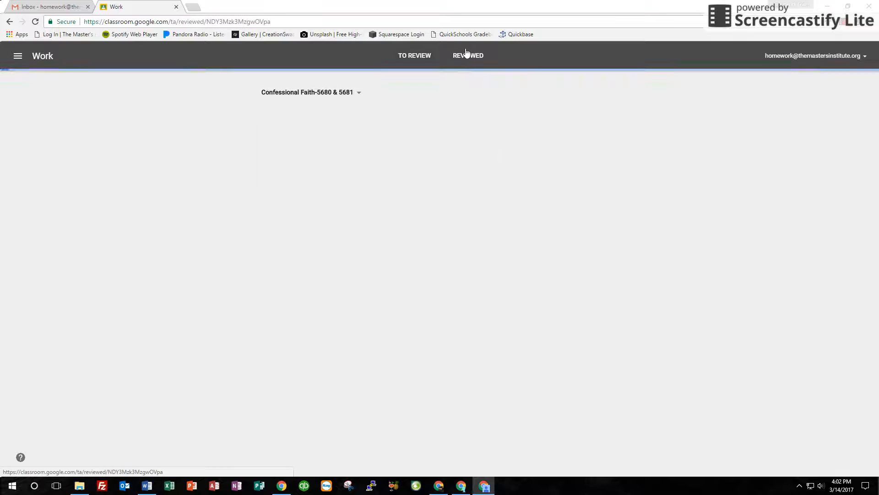
pyautogui.click(416, 57)
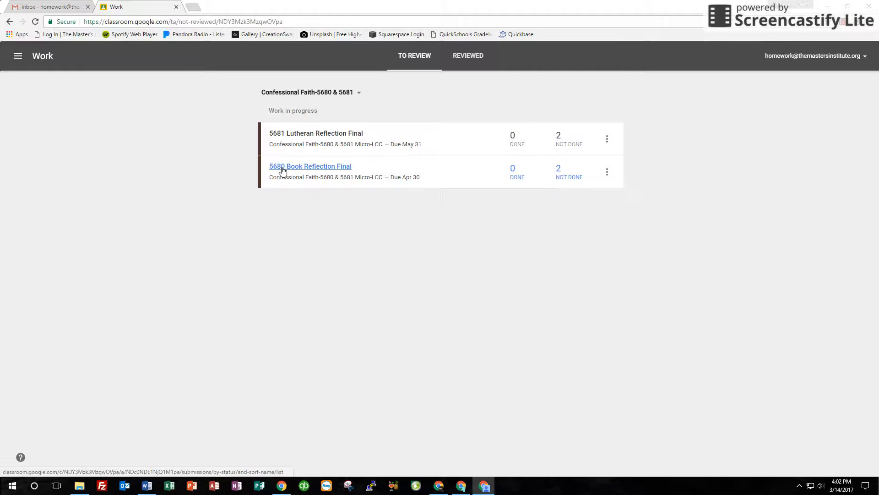
# Step: Open the student's 5680 Book Reflection Final document and comment "This is enthusiastic, but incredibly short." on the outline paragraph
pyautogui.click(283, 167)
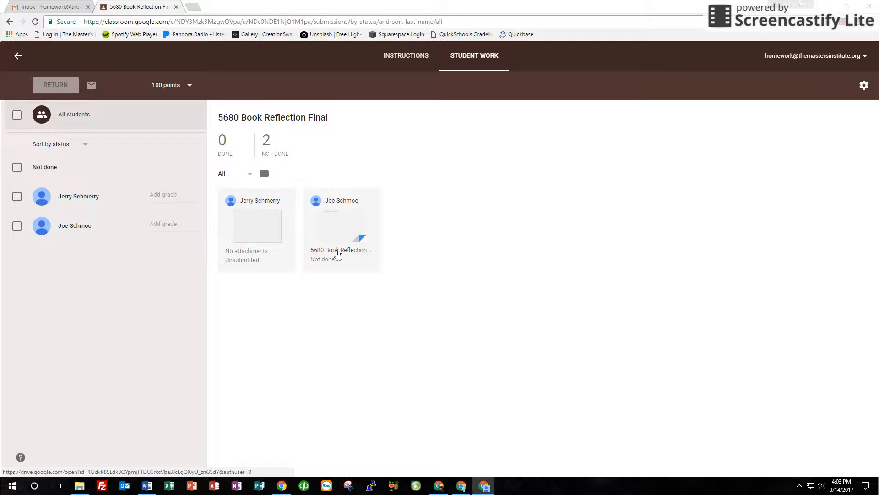
pyautogui.click(337, 250)
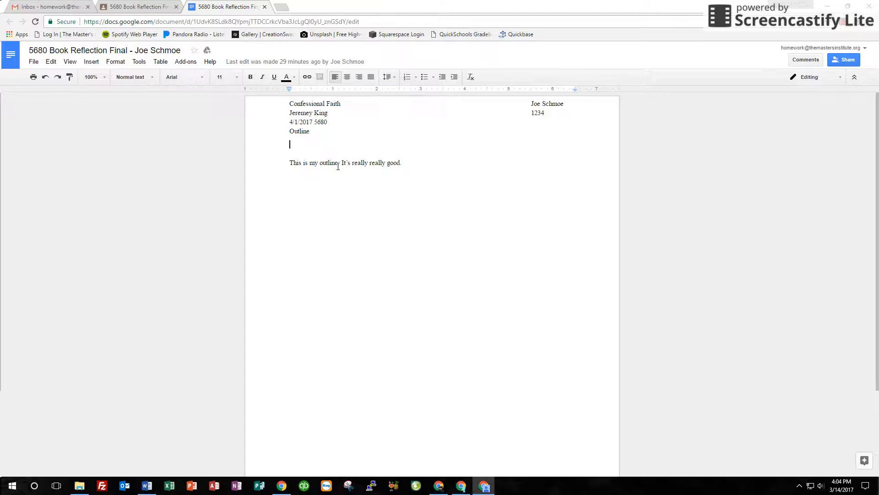
pyautogui.click(413, 161)
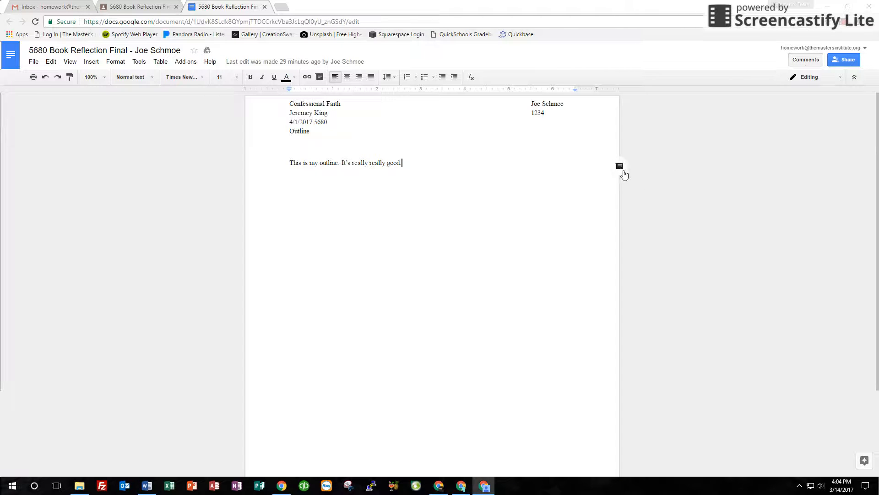
pyautogui.click(620, 167)
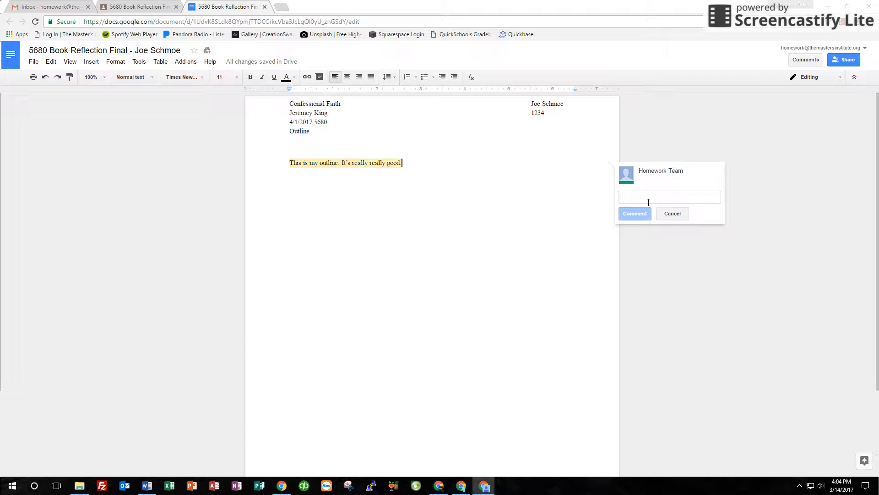
pyautogui.write('This is enthusiastic, but incredibly')
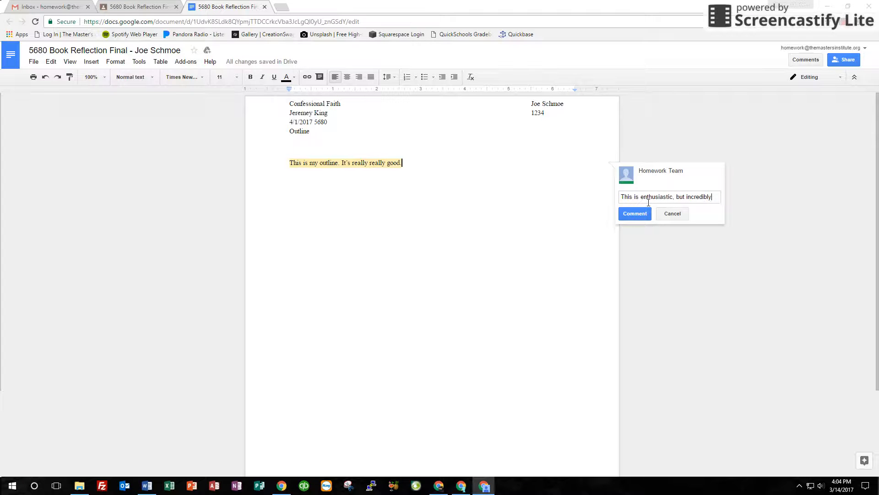
pyautogui.write(' short.')
pyautogui.click(637, 225)
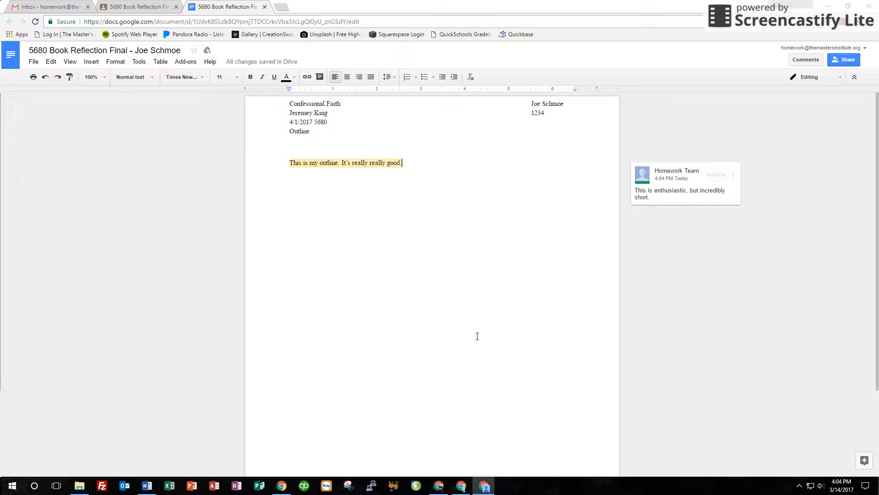
# Step: Switch to the student's Chrome window, open the attached 5680 Book Reflection Final document, and resolve the Homework Team comment
pyautogui.click(463, 489)
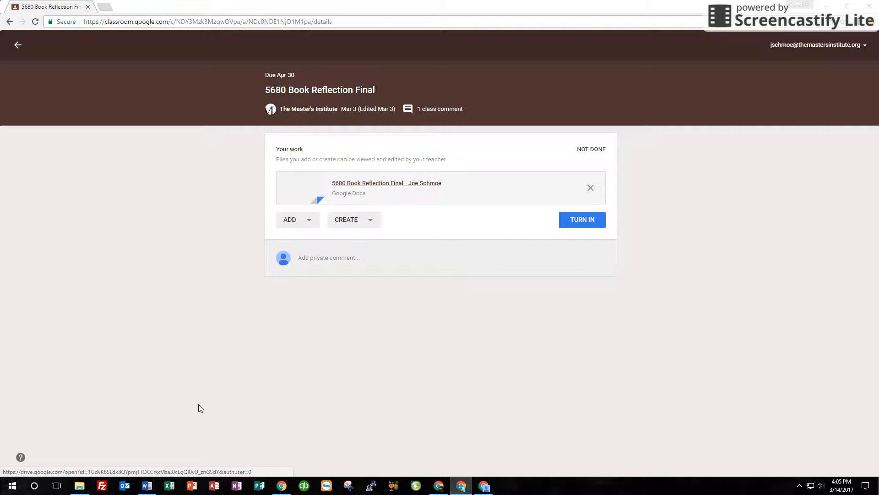
pyautogui.click(379, 186)
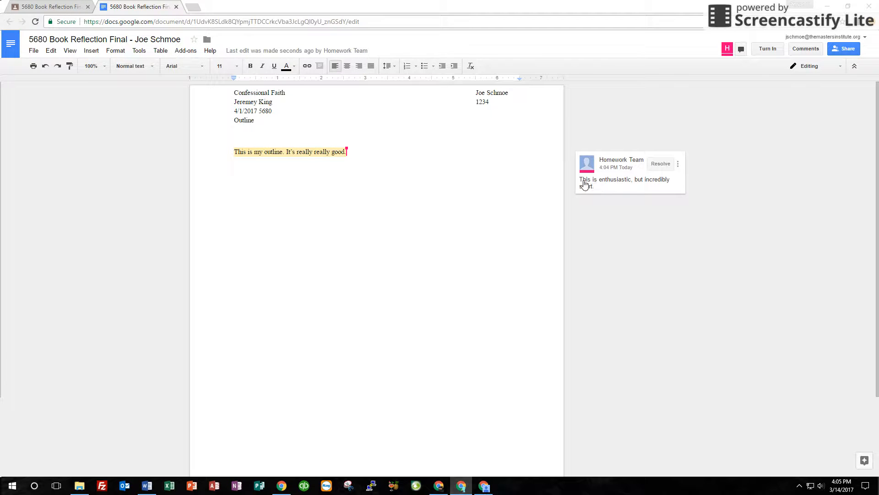
pyautogui.click(660, 164)
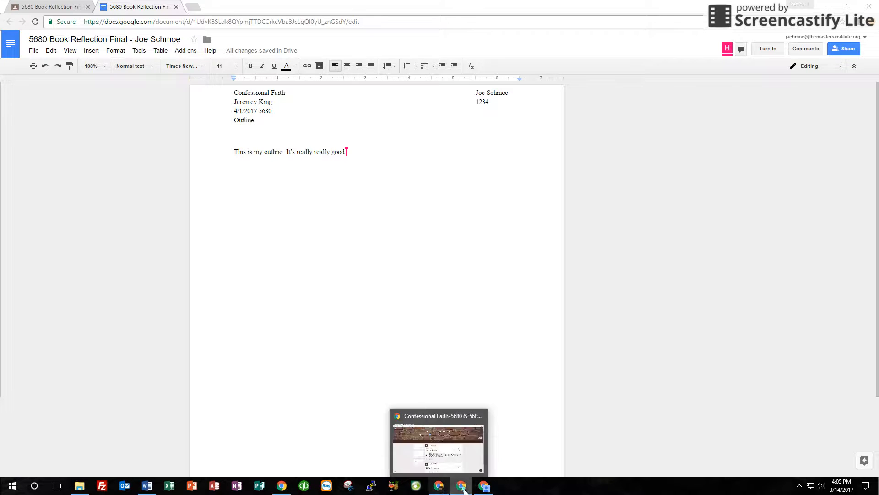
# Step: Switch back to the homework account's Chrome window, reload and close the student's document, and return to the class stream
pyautogui.click(485, 489)
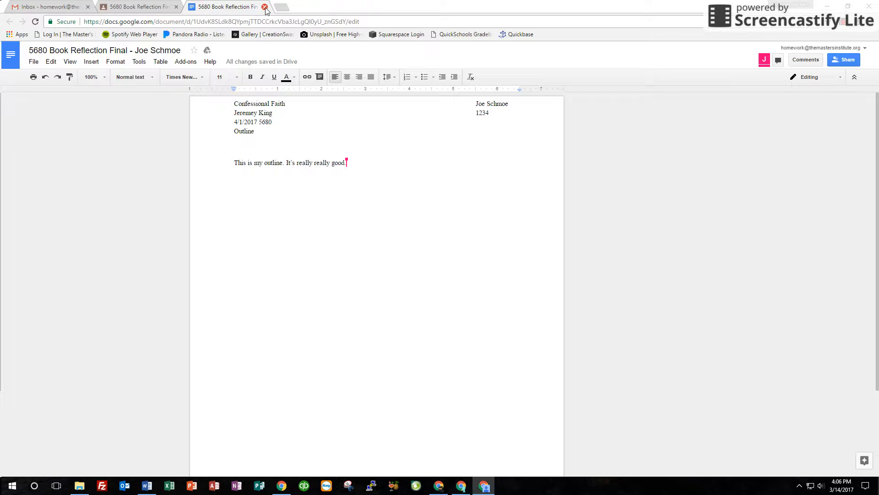
pyautogui.click(35, 21)
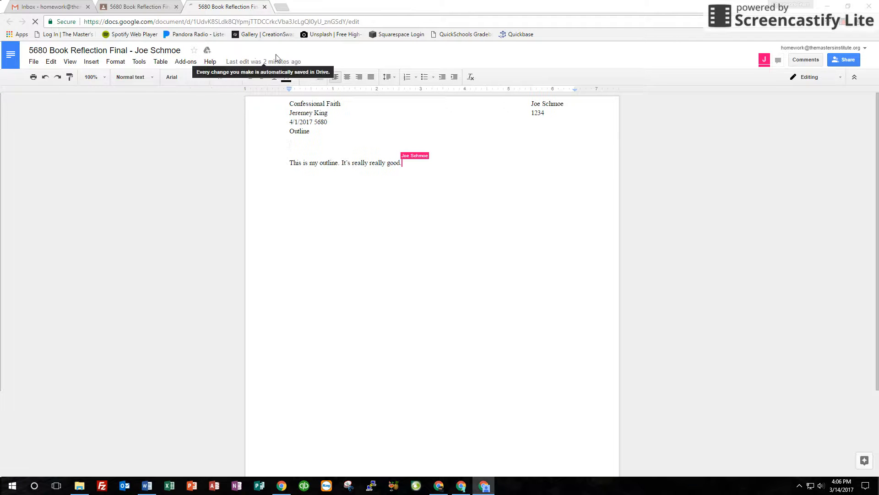
pyautogui.click(265, 8)
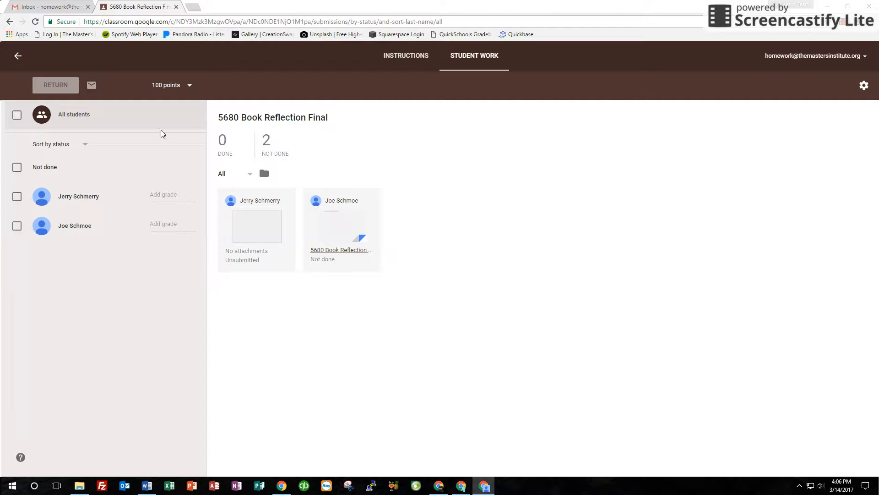
pyautogui.click(18, 55)
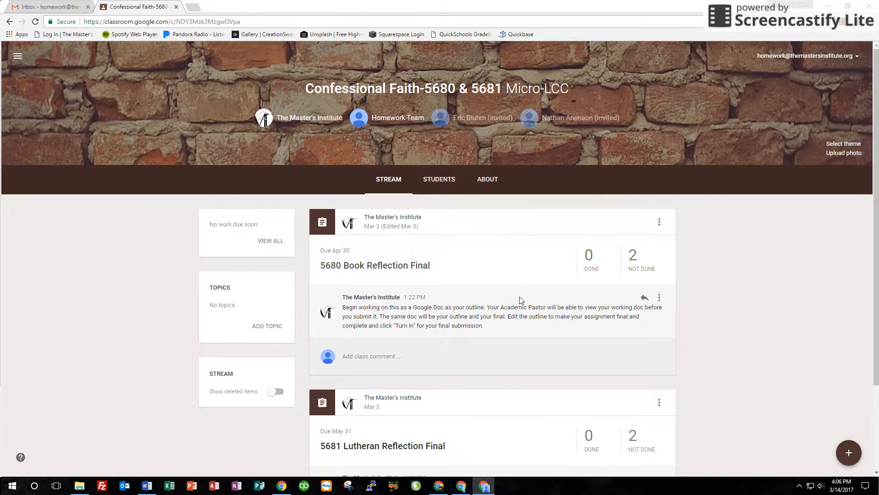
# Step: Turn in the 5680 Book Reflection Final document from the student's Chrome window and close the resulting assignment page
pyautogui.click(461, 485)
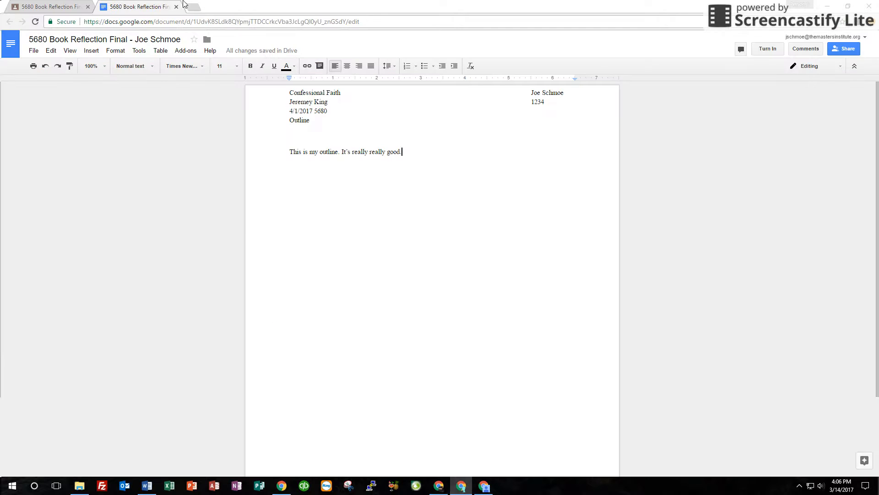
pyautogui.click(764, 51)
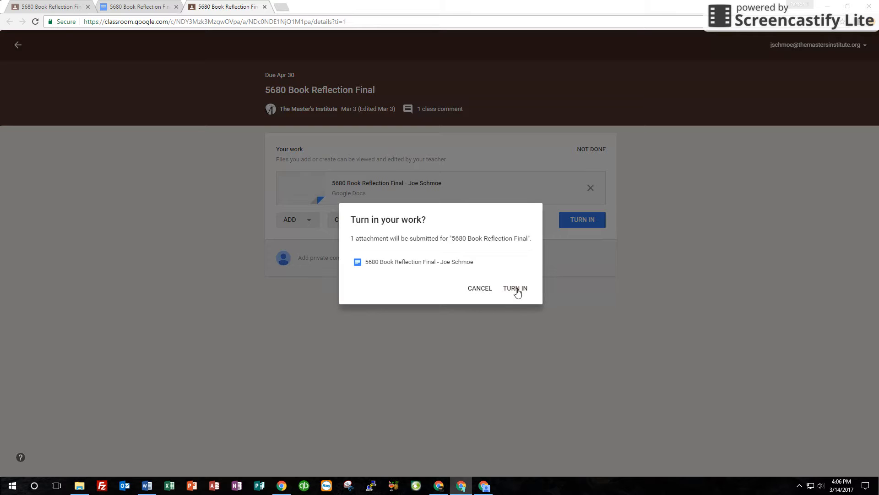
pyautogui.click(515, 288)
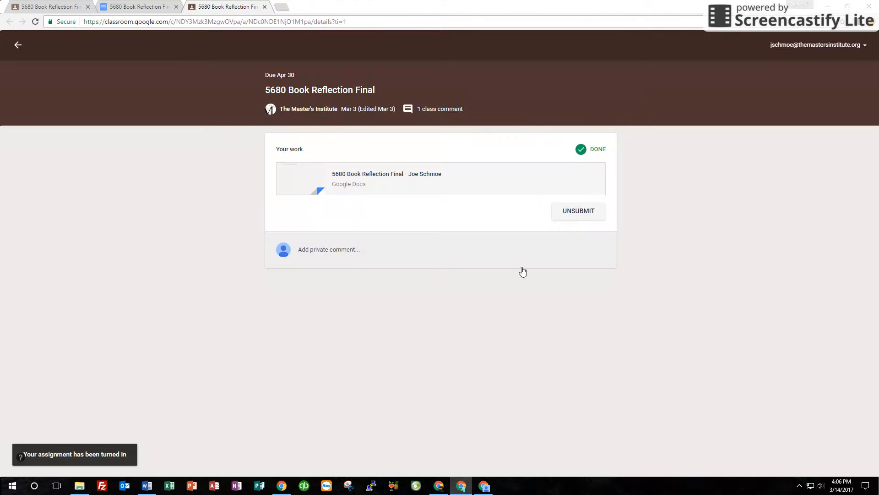
pyautogui.click(264, 6)
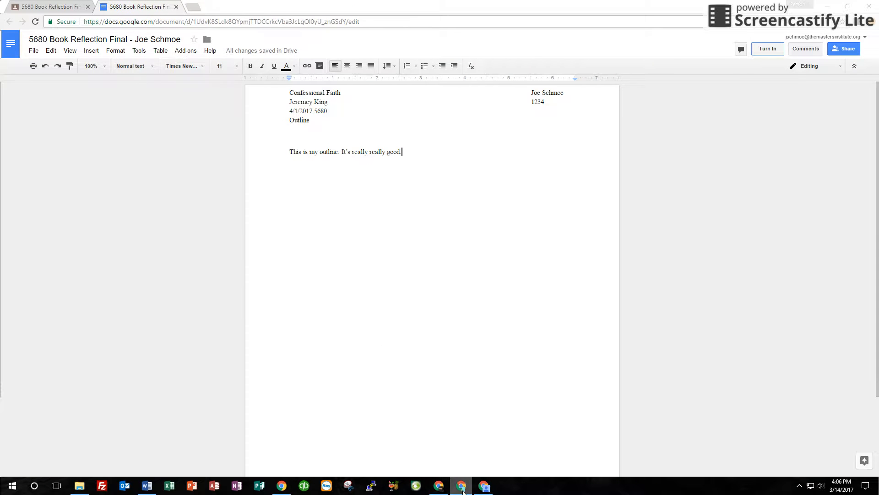
# Step: In the homework account's Chrome window, show all submissions for 5680 Book Reflection Final and open the student's turned-in document
pyautogui.click(484, 485)
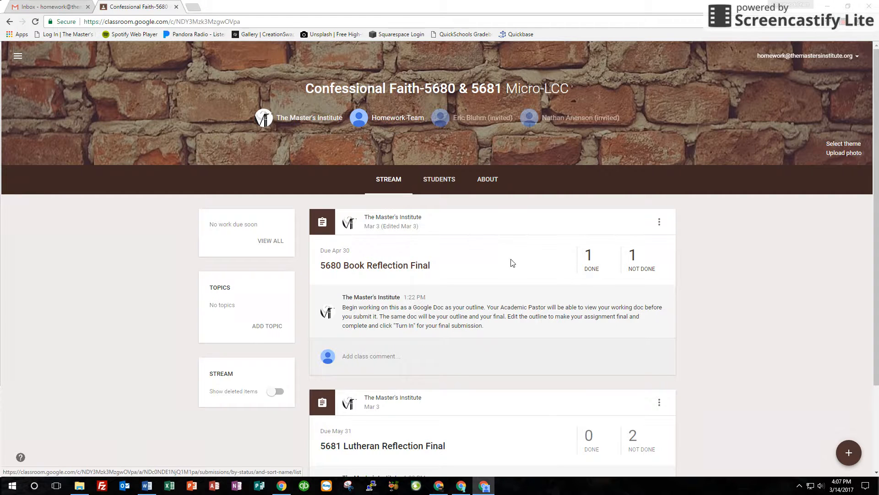
pyautogui.click(586, 263)
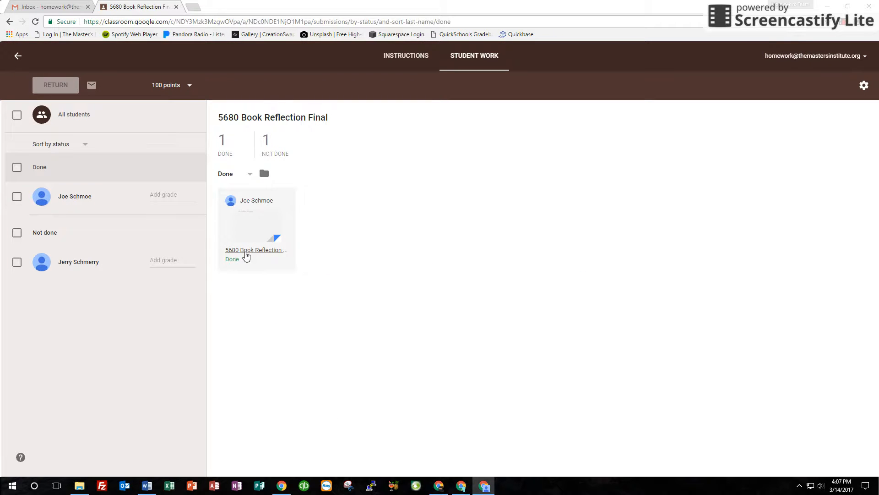
pyautogui.click(247, 177)
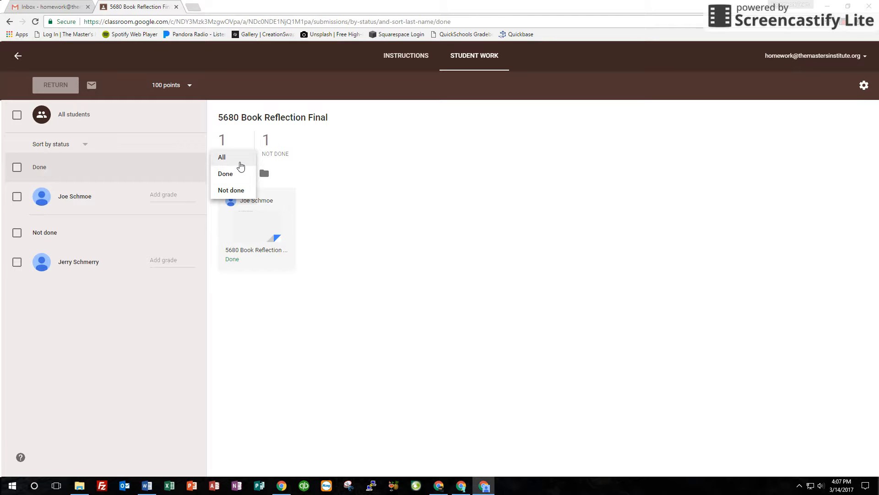
pyautogui.click(233, 160)
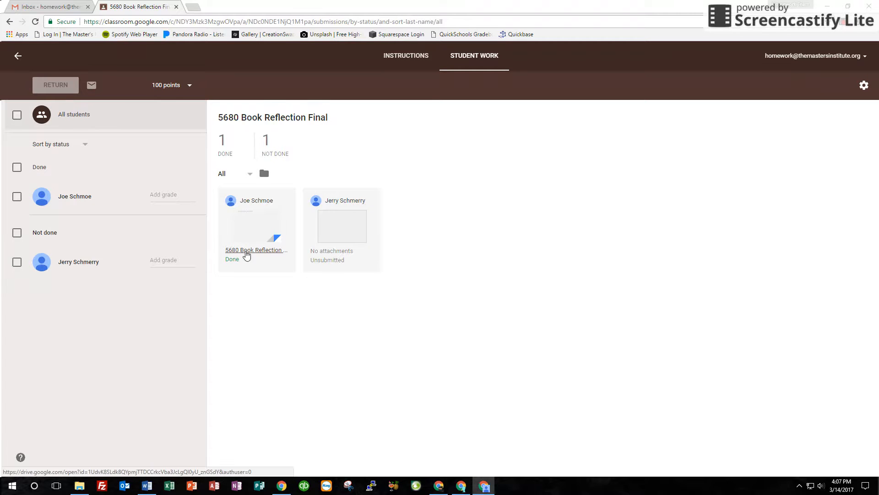
pyautogui.click(246, 251)
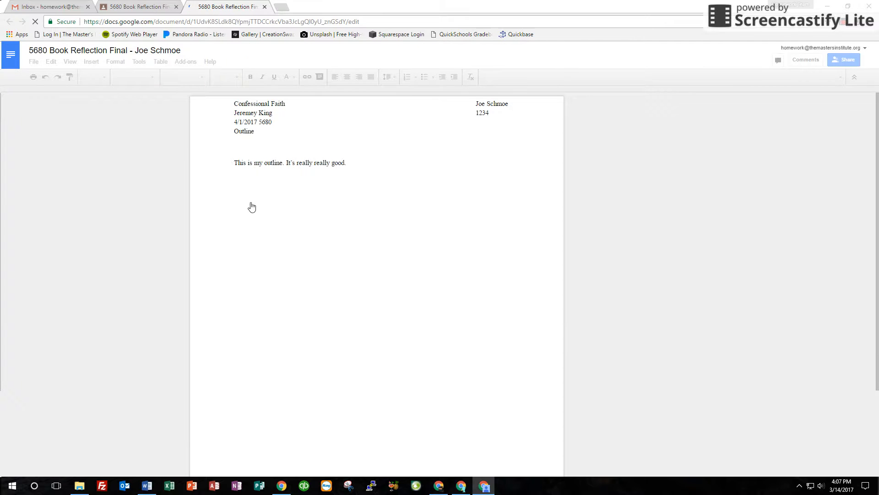
# Step: Post the comment "comment" on the line "This is my outline. It's really really good."
pyautogui.click(412, 167)
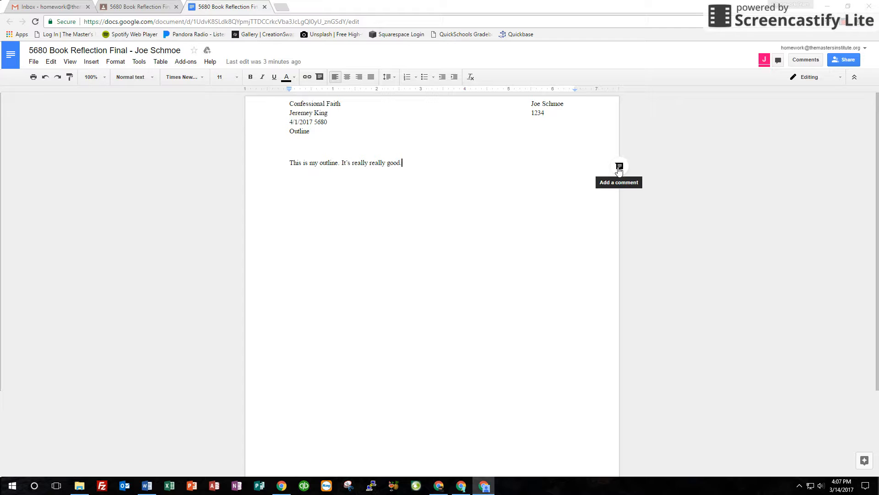
pyautogui.click(618, 168)
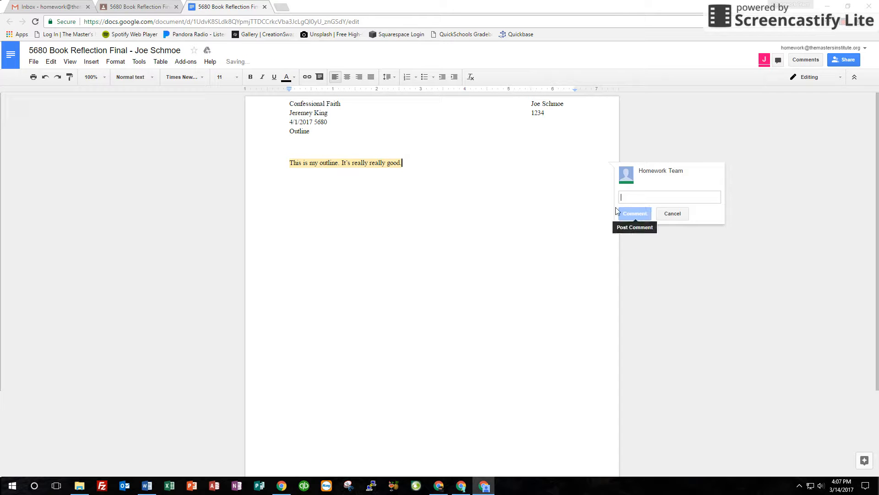
pyautogui.write('comme')
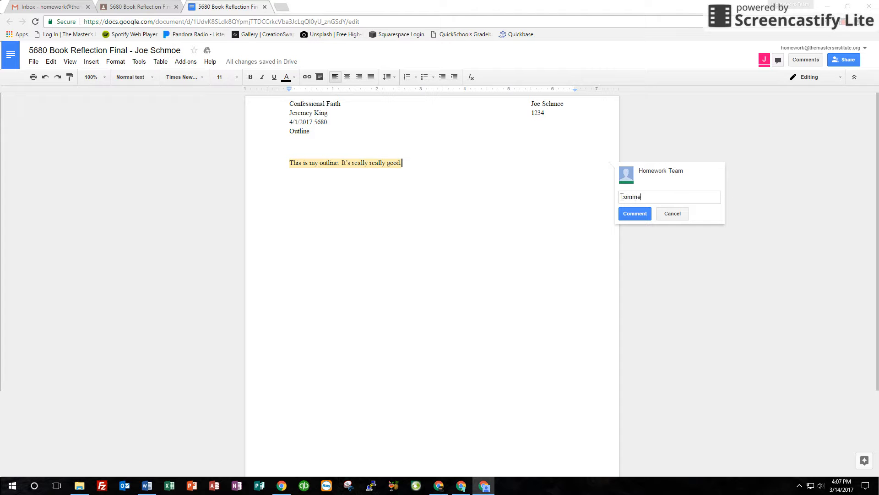
pyautogui.write('nt')
pyautogui.press('Return')
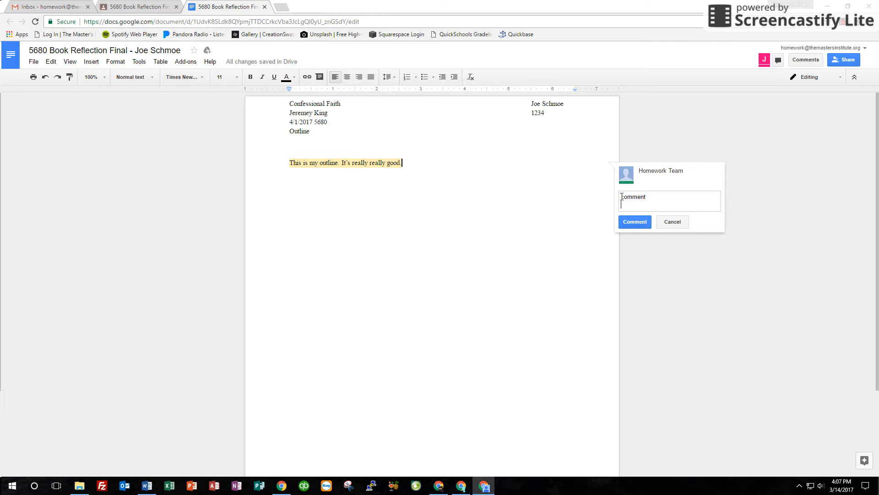
pyautogui.click(628, 227)
# Step: Add the line "GRADE: A+" beneath the Outline heading and close the student's document
pyautogui.click(301, 144)
pyautogui.write('GRADE: A+')
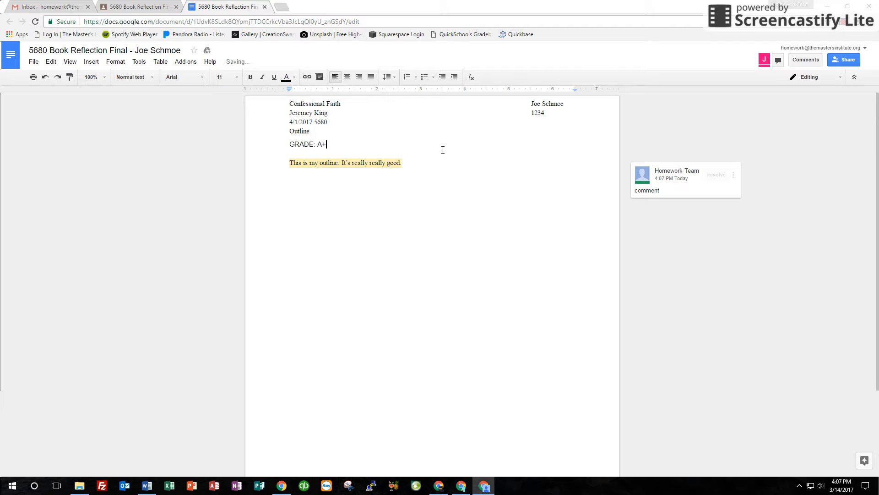
pyautogui.click(389, 163)
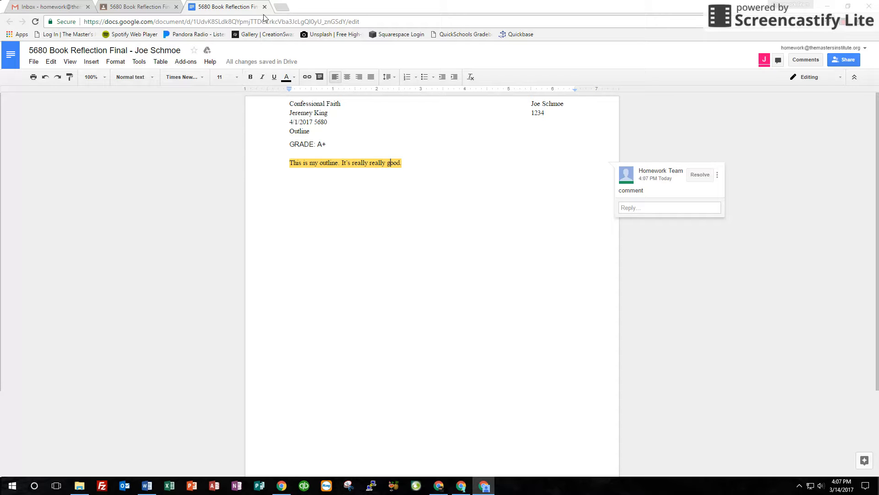
pyautogui.click(264, 7)
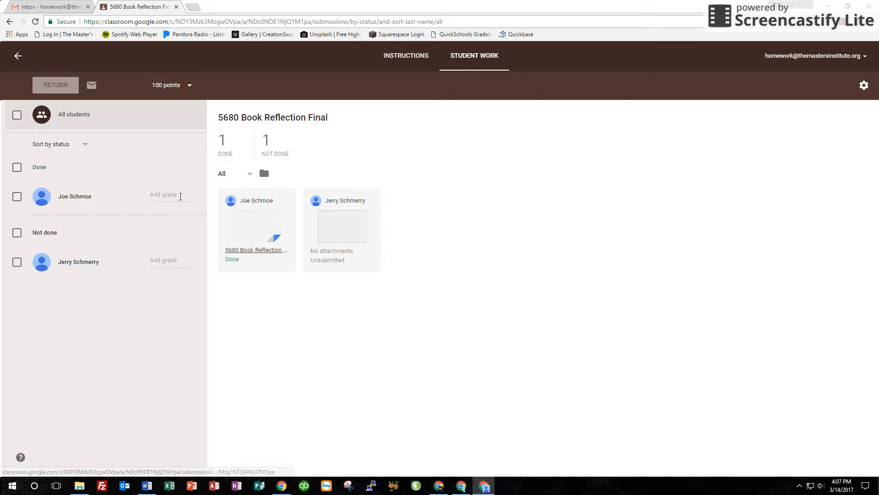
# Step: Enter a grade of 100/100 for the student whose 5680 Book Reflection Final is done
pyautogui.click(162, 197)
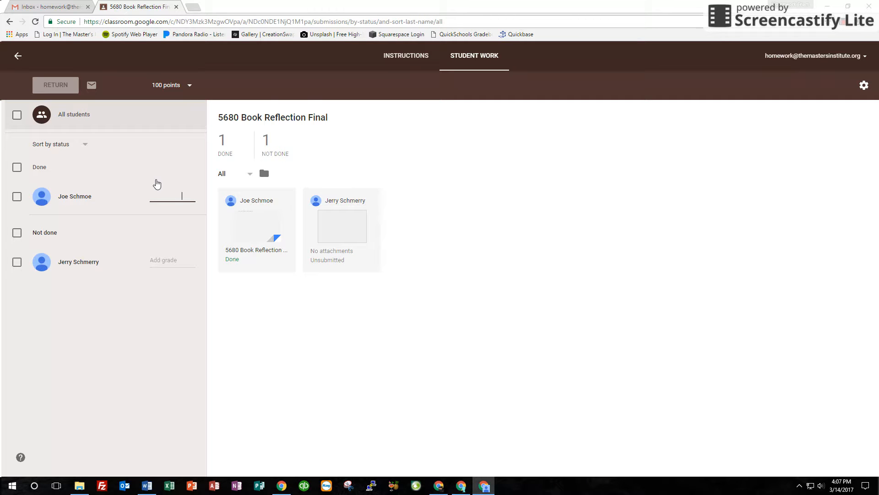
pyautogui.write('100/100')
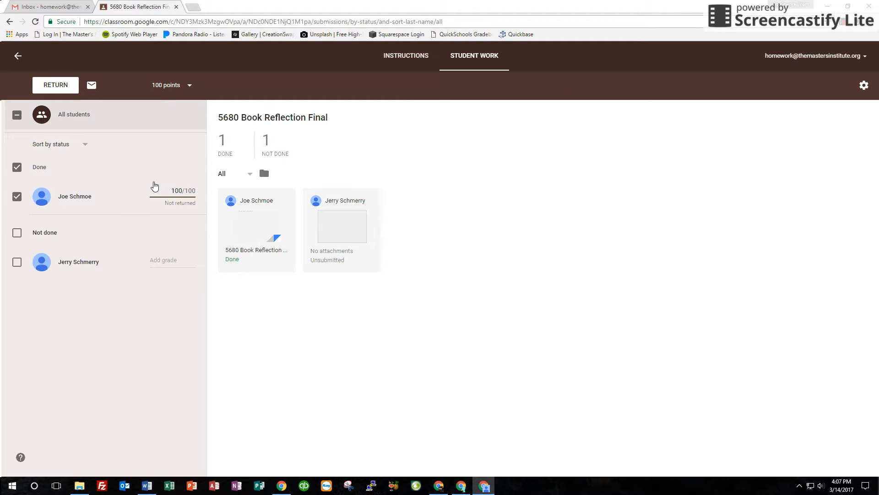
pyautogui.click(164, 189)
pyautogui.press('Return')
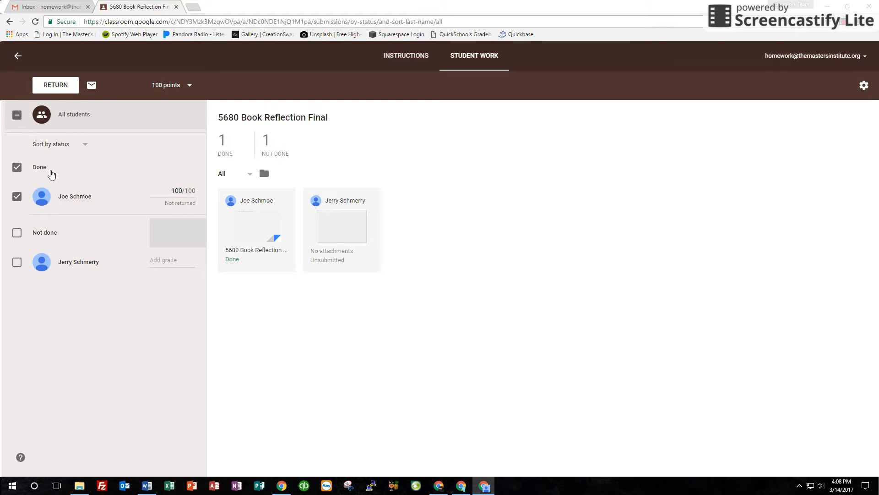
# Step: Select the graded student's submission, return it without a private comment, and go back to the class stream
pyautogui.click(16, 169)
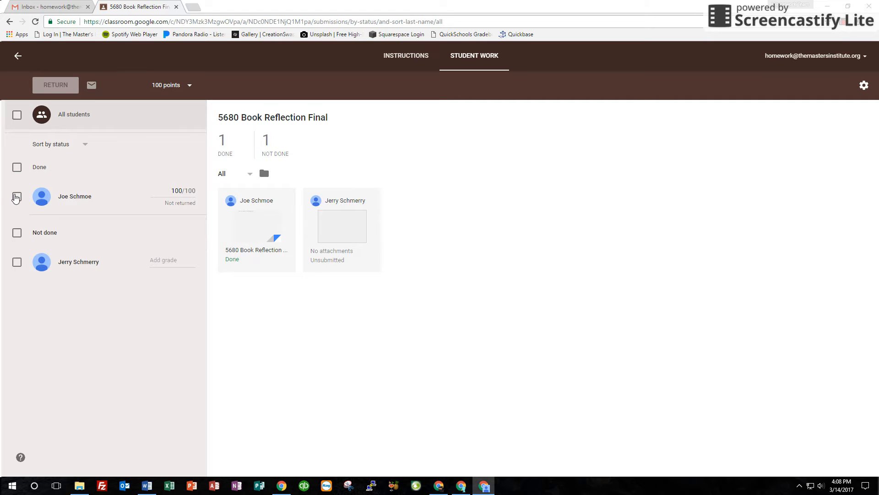
pyautogui.click(17, 197)
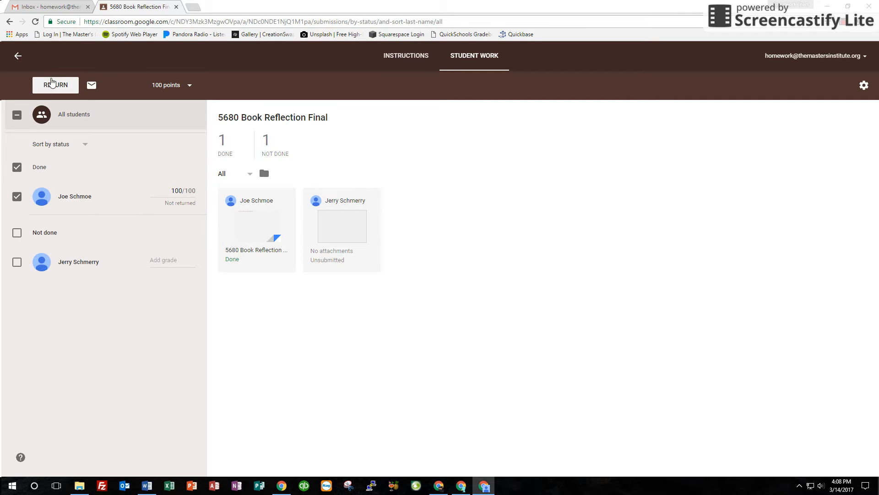
pyautogui.click(55, 87)
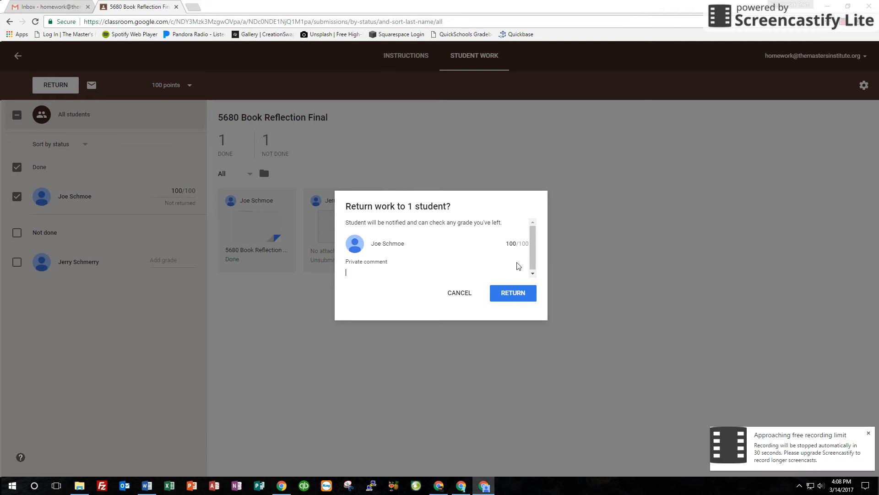
pyautogui.click(521, 300)
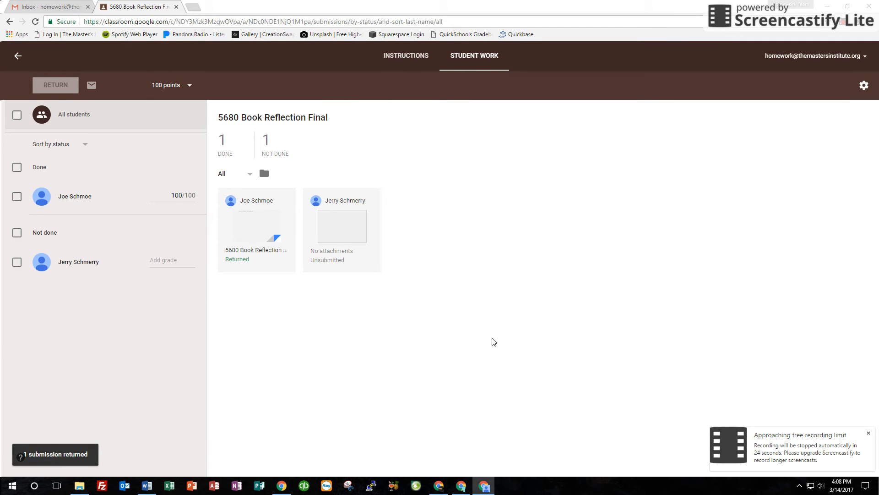
pyautogui.click(18, 56)
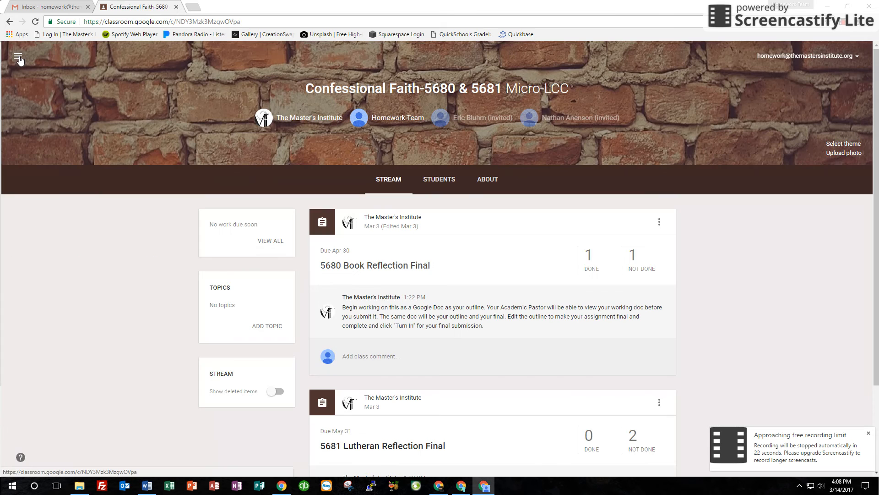